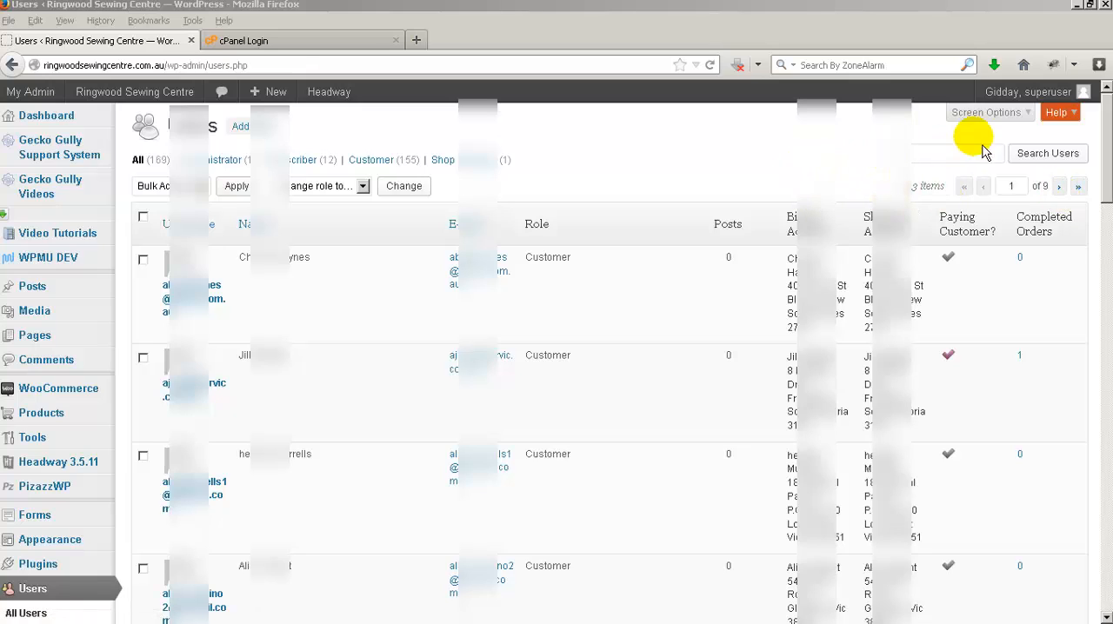
- Raise the number of users shown per page in the WordPress Users screen options so the whole list fits on one page
left_click(1025, 112)
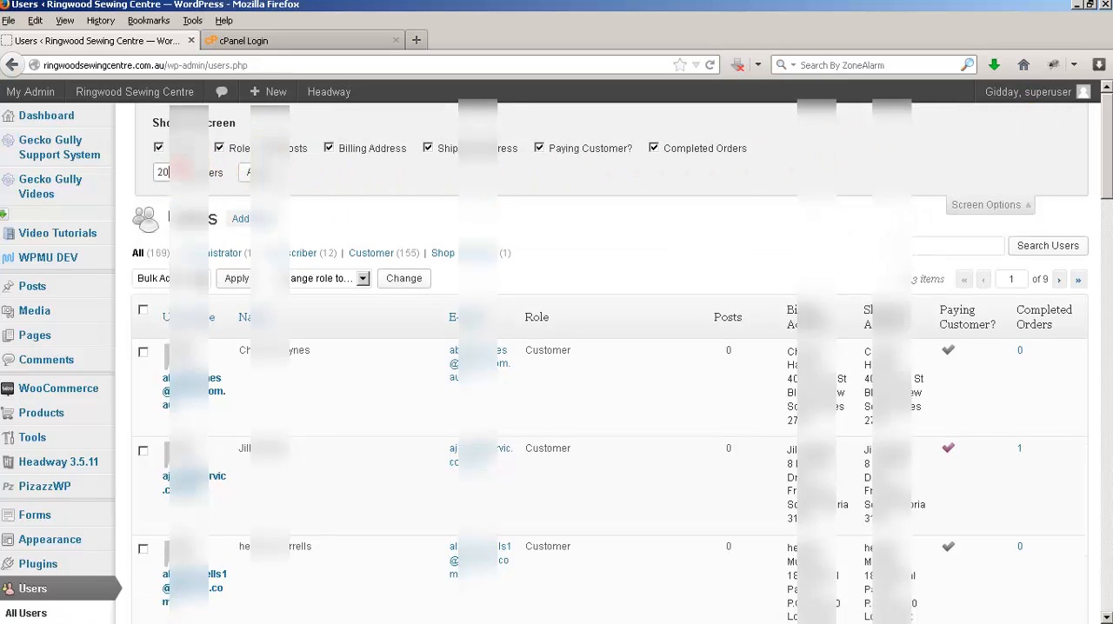
left_click(185, 172)
left_click(257, 172)
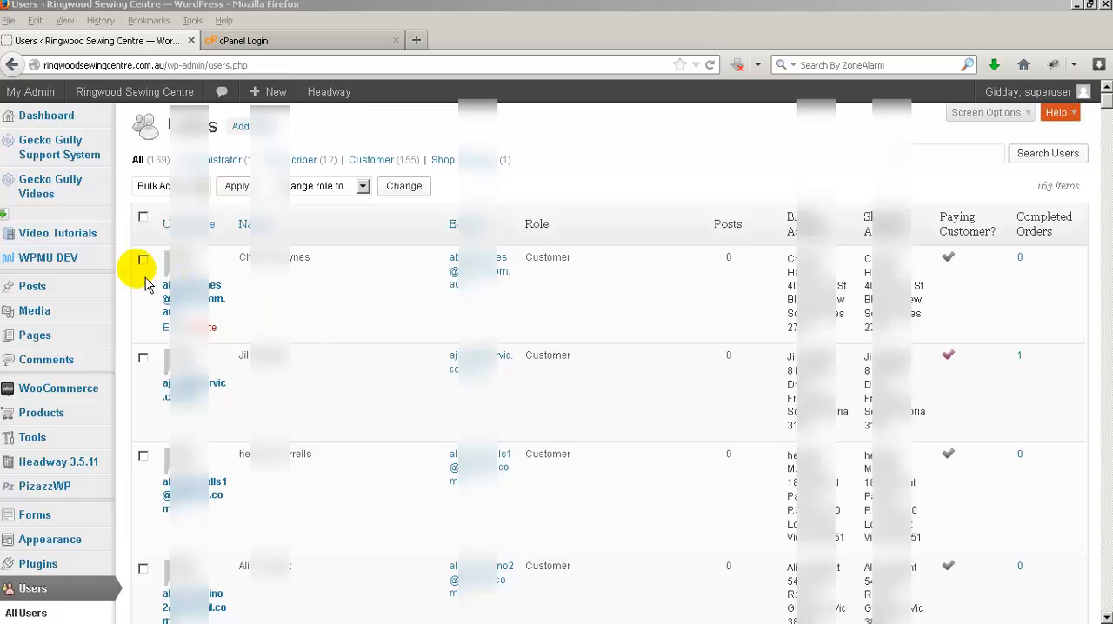
- Select the full contents of the Users page, from the table's header row to its last row, for copying
left_click(146, 217)
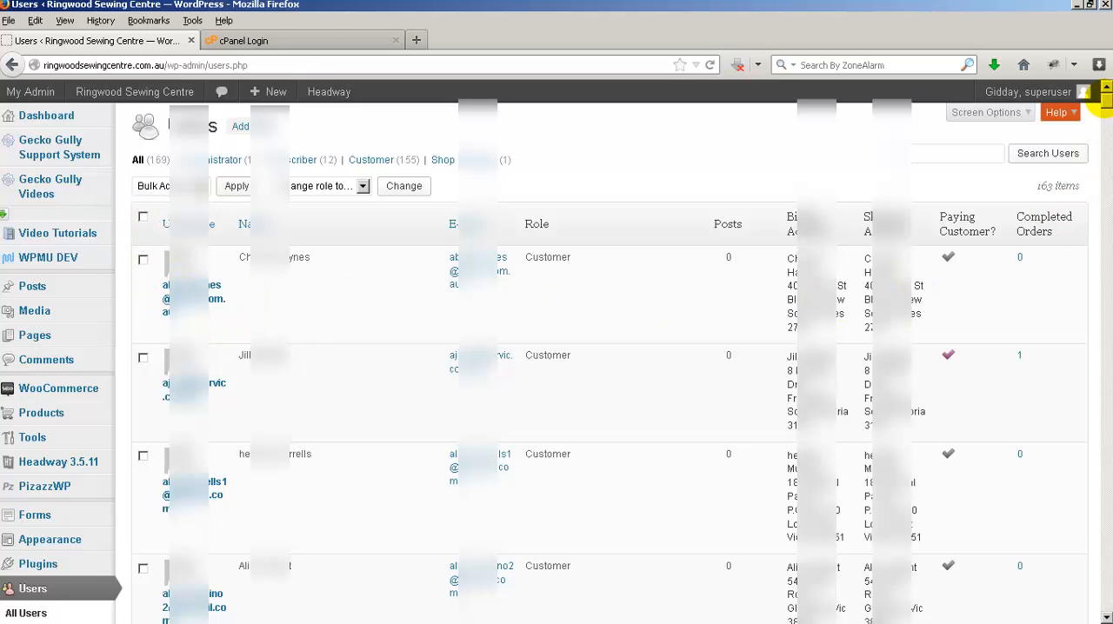
left_click_drag(1107, 103, 1104, 611)
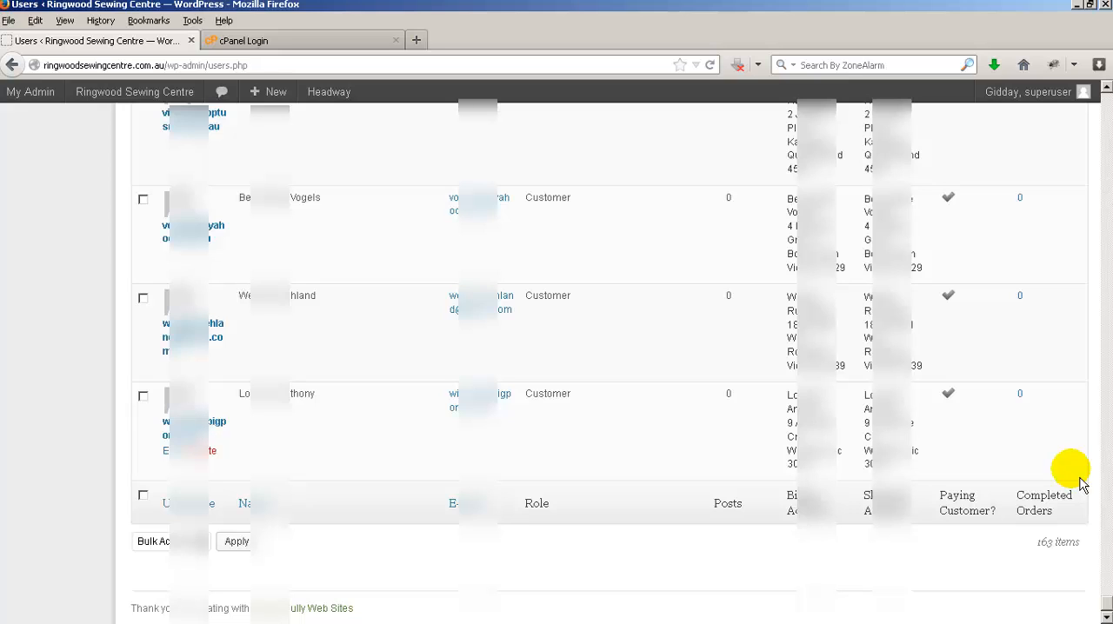
key("ctrl+a")
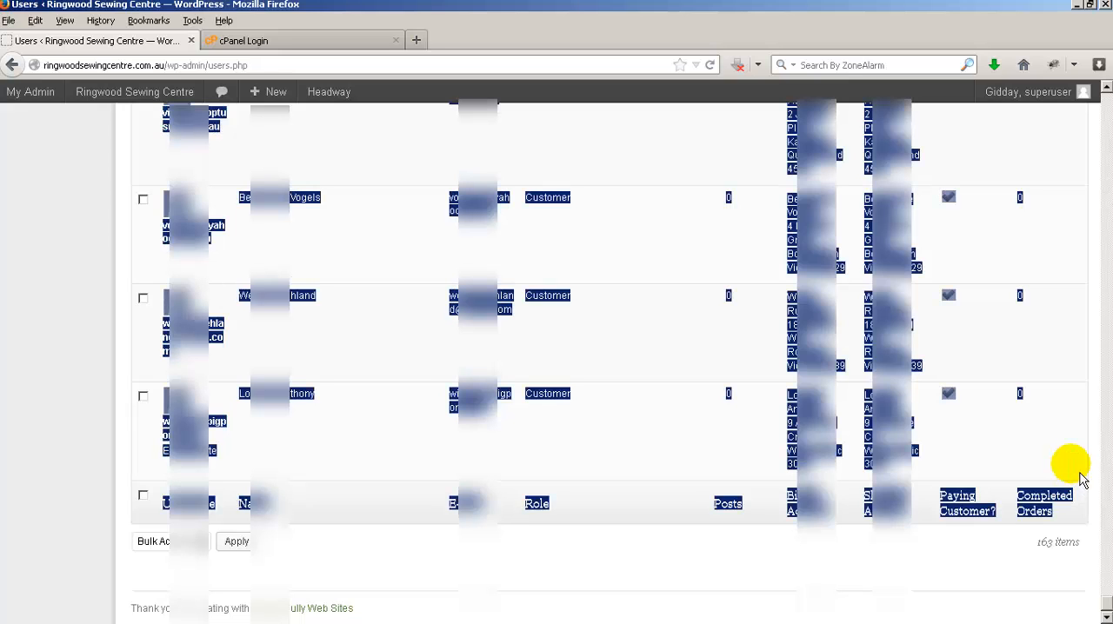
left_click_drag(1107, 603, 1096, 99)
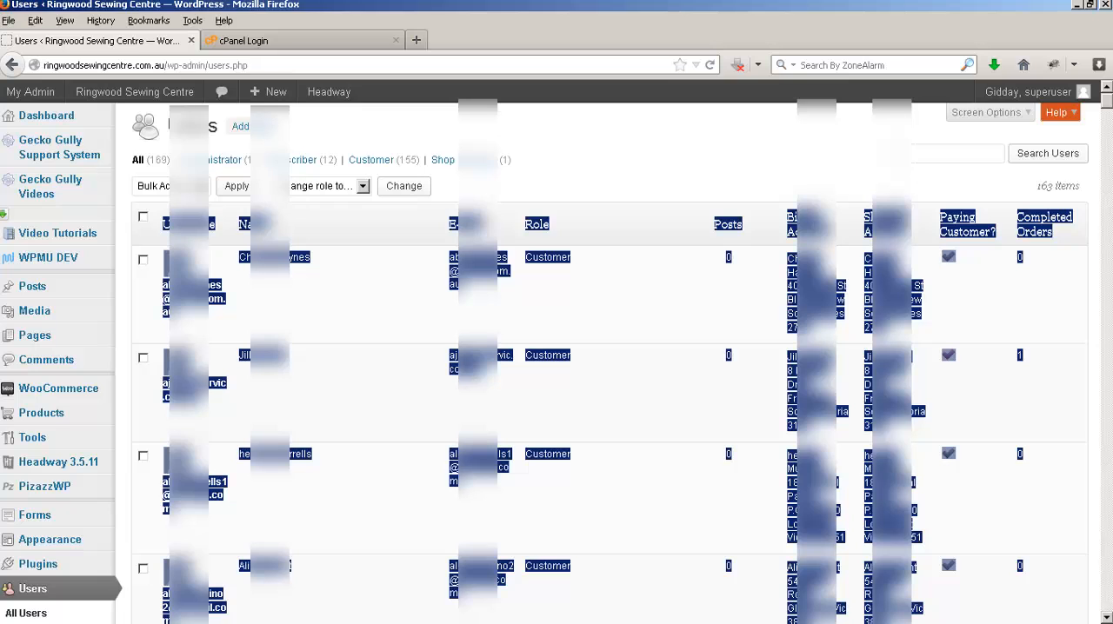
- Switch to Excel and paste the copied user list over all of Sheet1 in Book2, accepting the size difference
left_click_drag(0, 17, 332, 71)
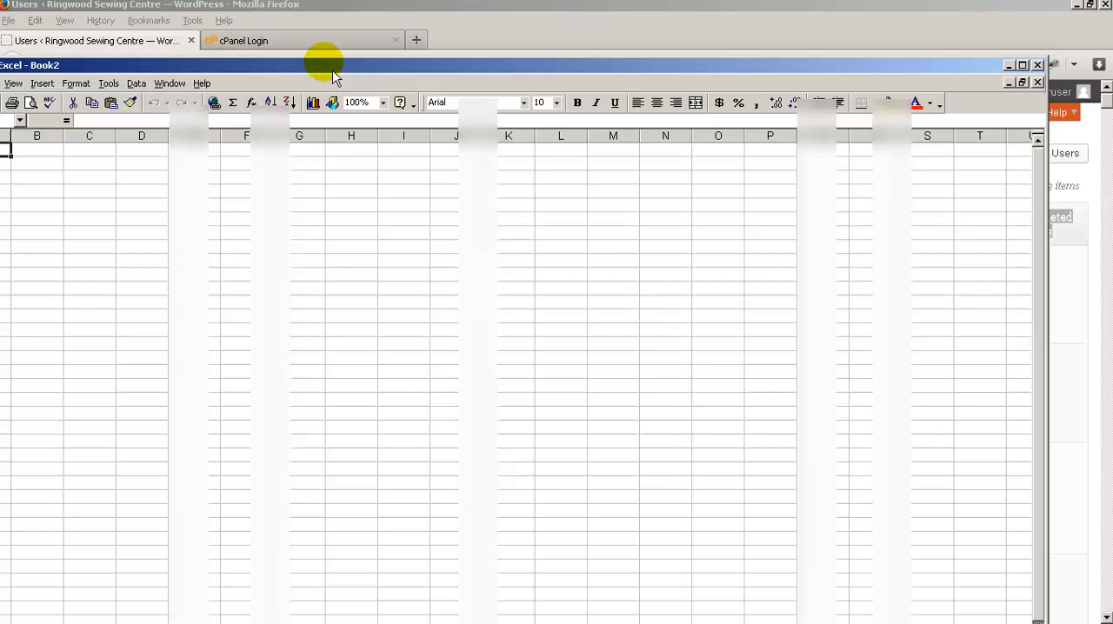
left_click(1023, 65)
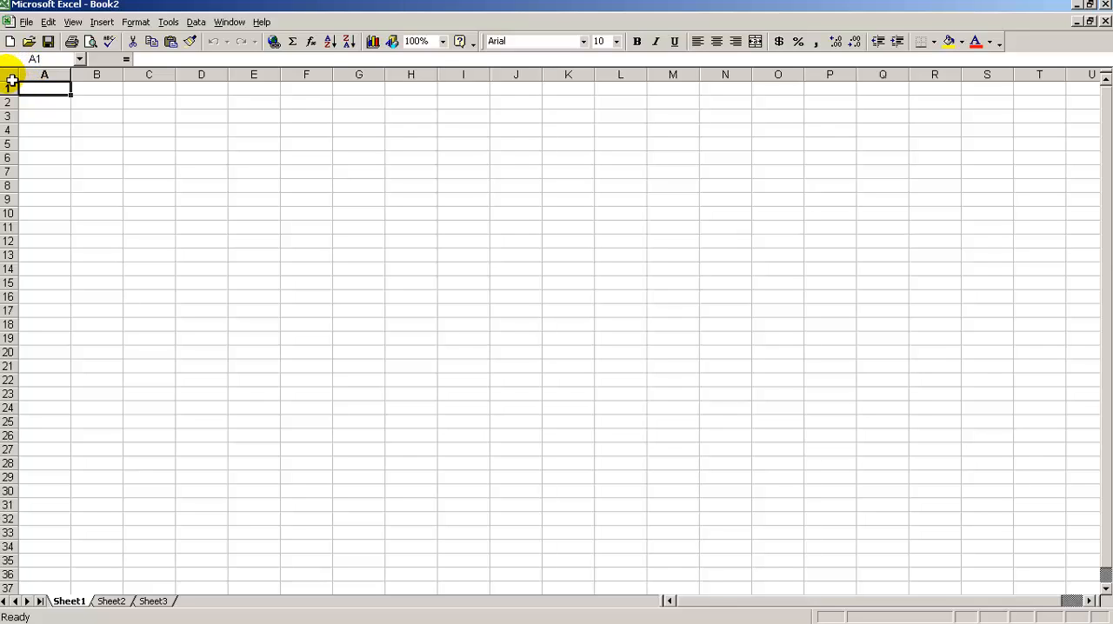
left_click(12, 78)
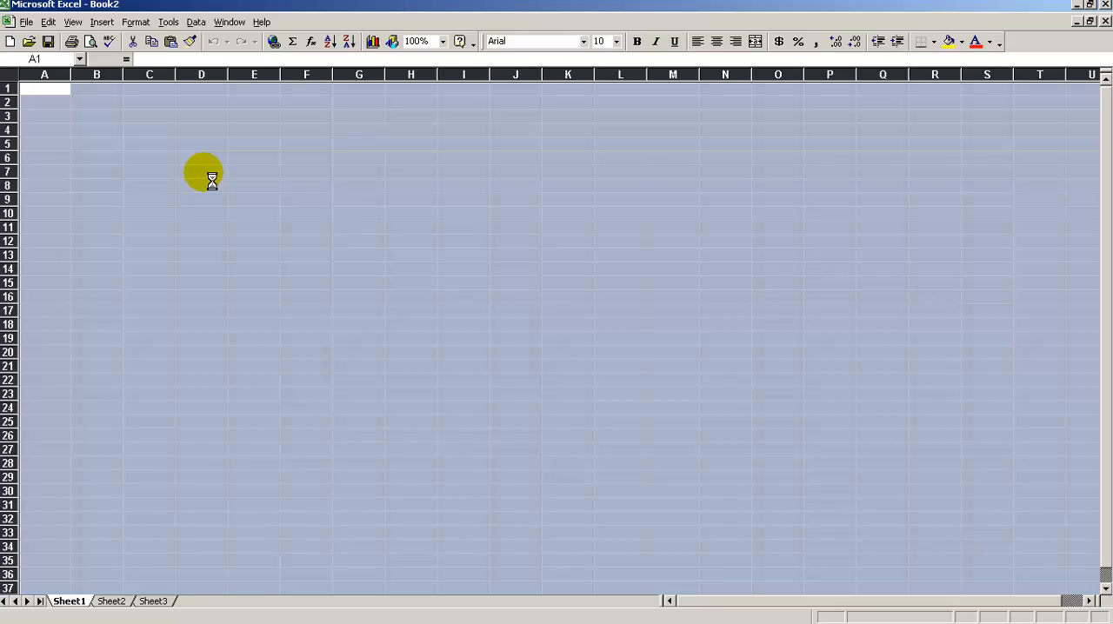
key("ctrl+v")
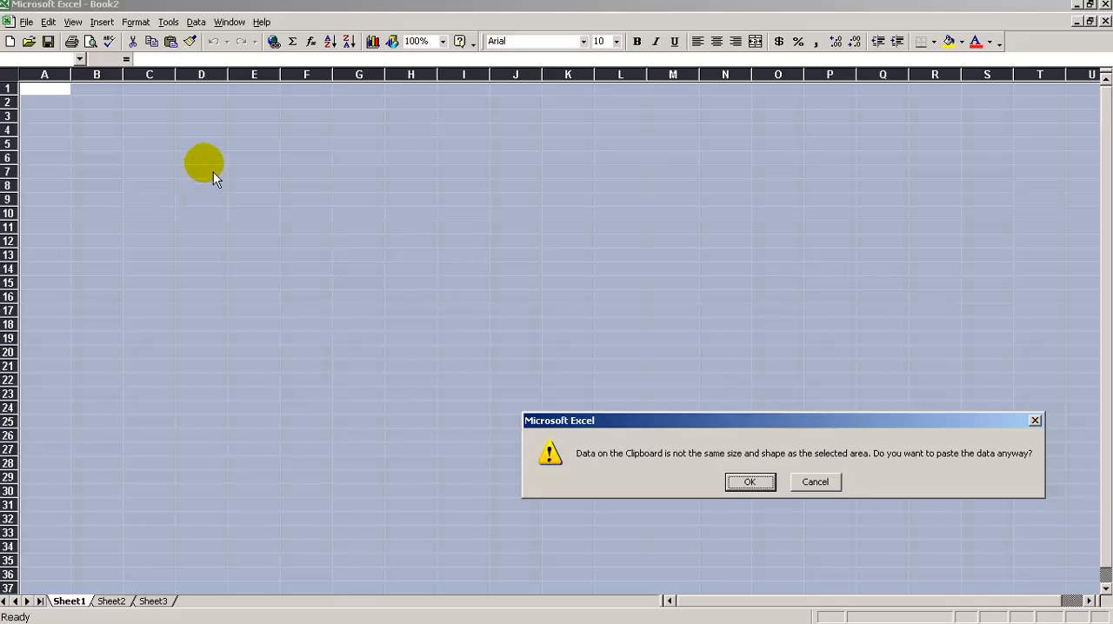
left_click(752, 485)
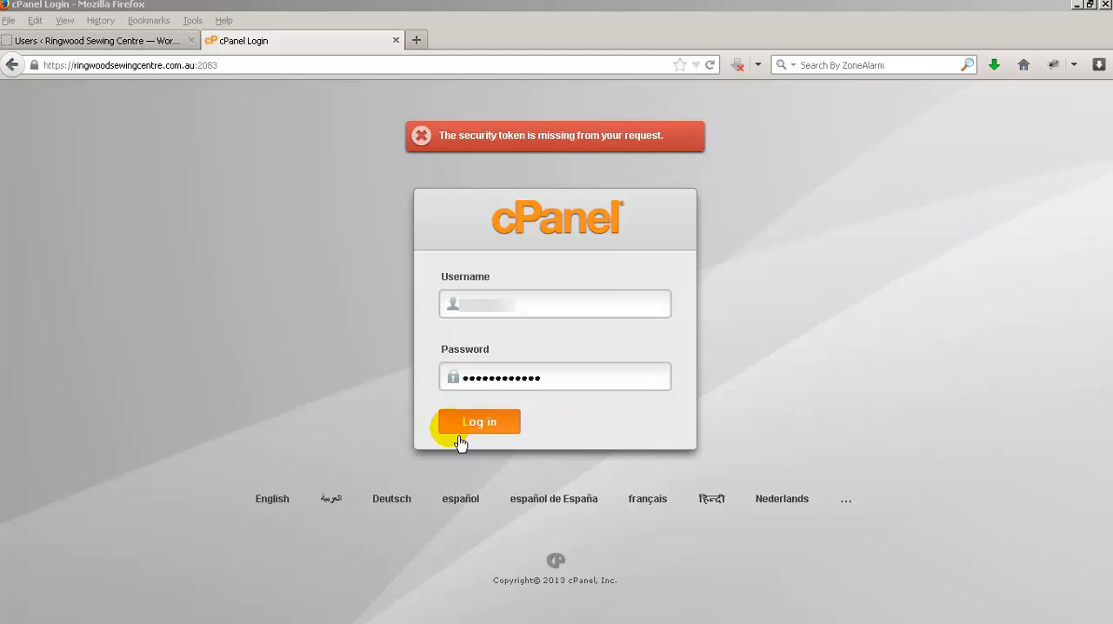
- Log in to cPanel in Firefox with the prefilled credentials and open phpMyAdmin from the Databases section, allowing the page redirect
left_click(486, 426)
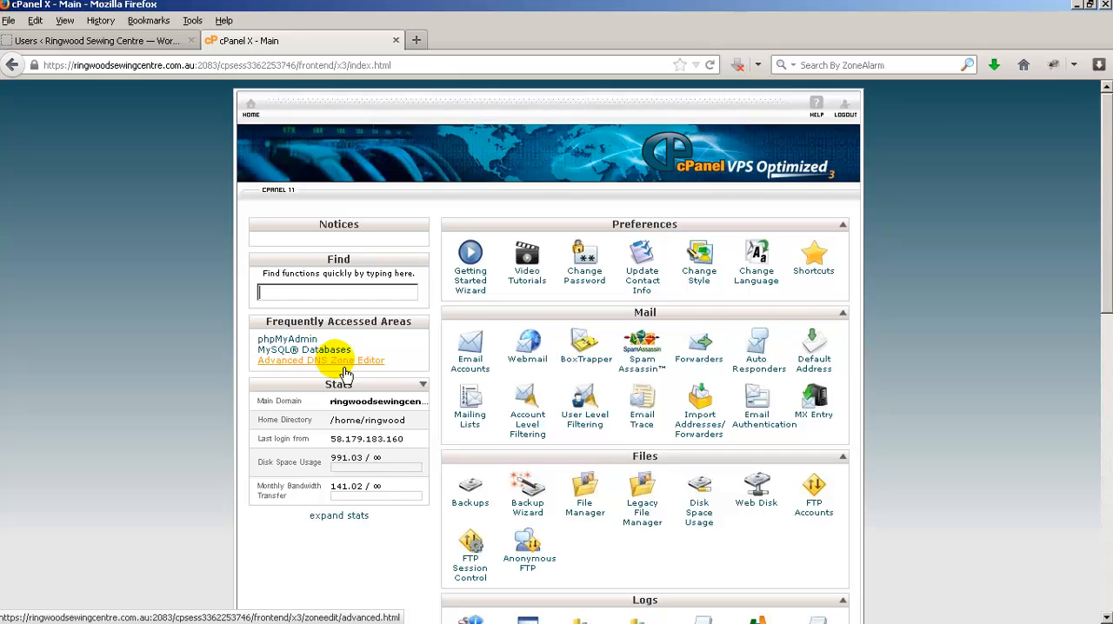
left_click(308, 340)
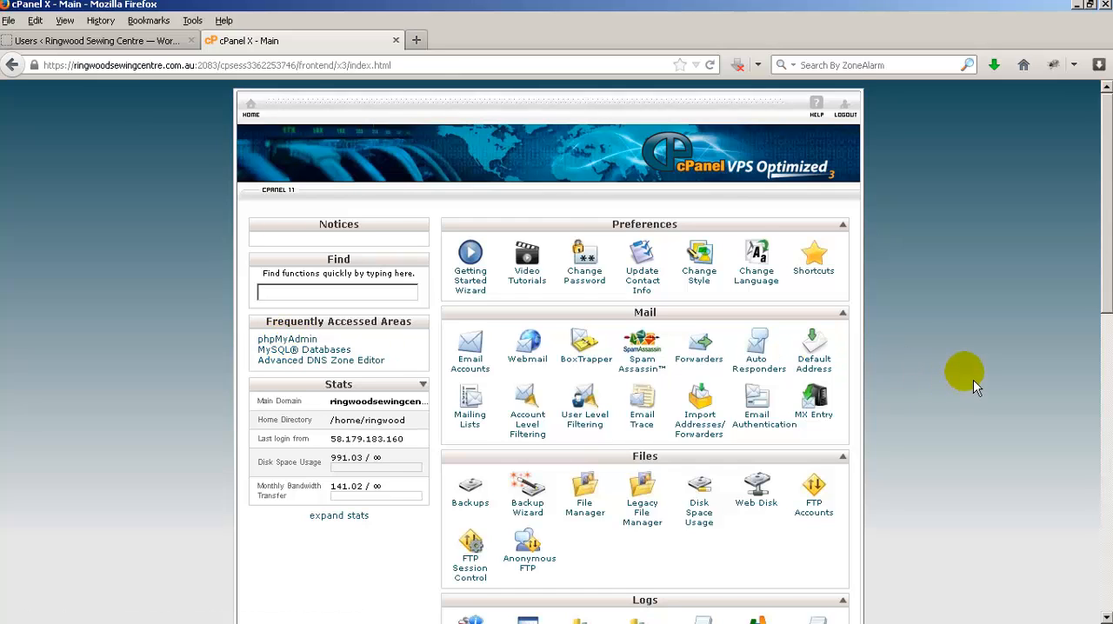
scroll(973, 384, "down", 5)
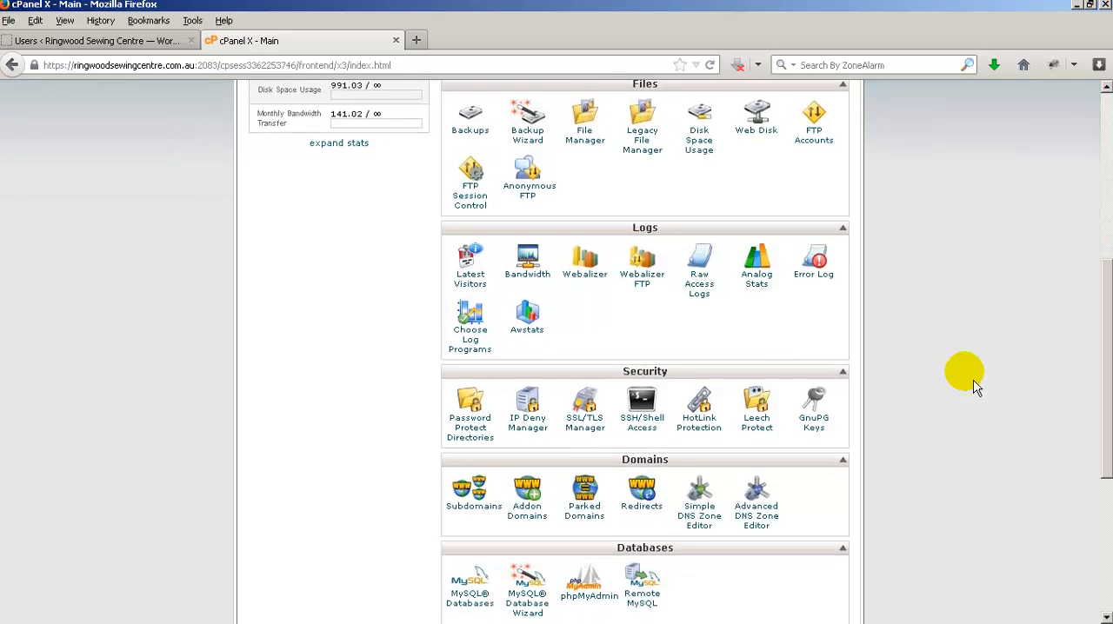
scroll(974, 384, "down", 3)
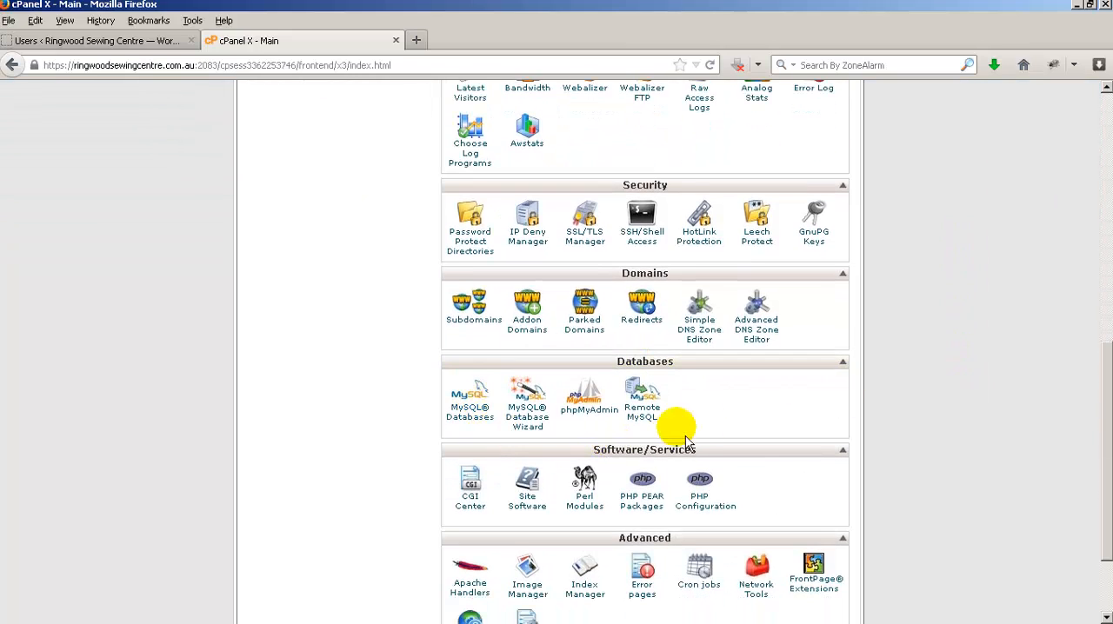
left_click(596, 414)
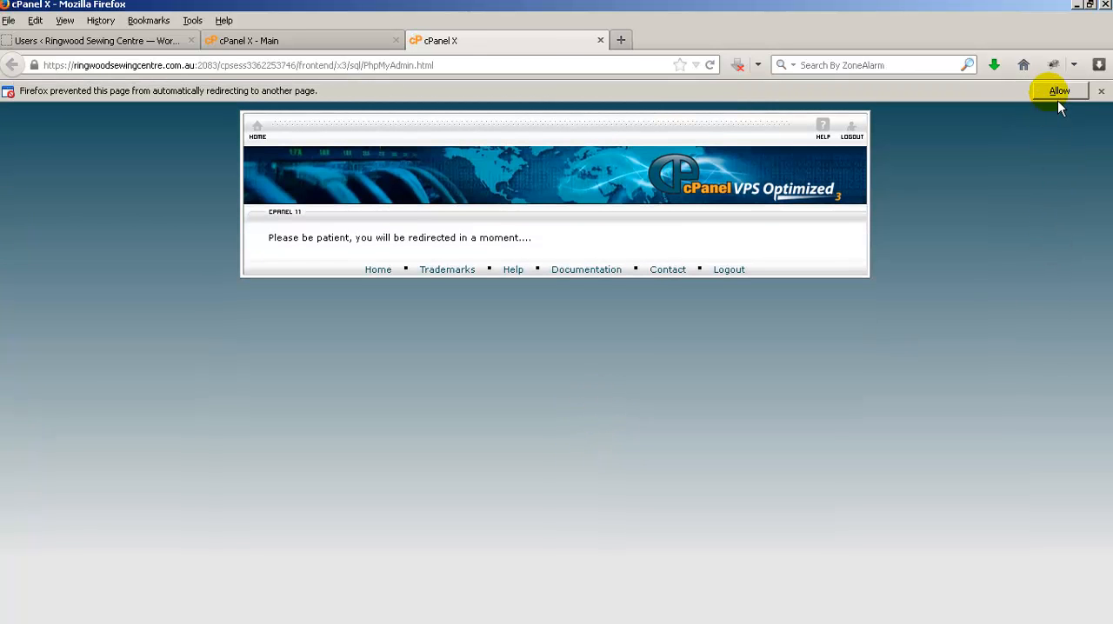
left_click(1059, 92)
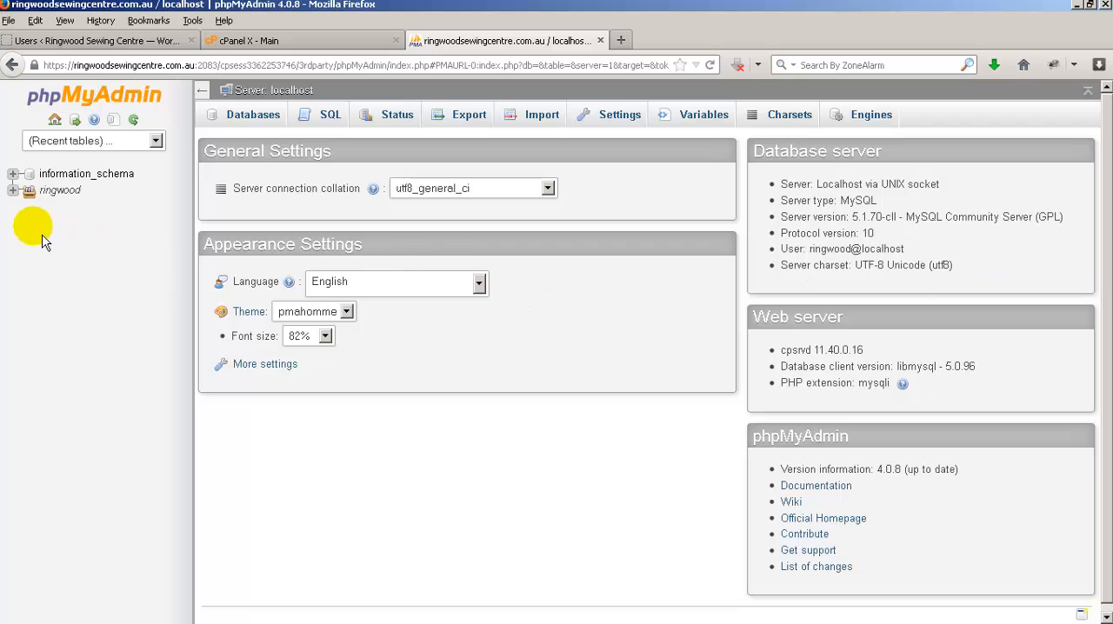
- Open the wp_users table of the ringwood_ringwoodsewingcentre database
left_click(20, 197)
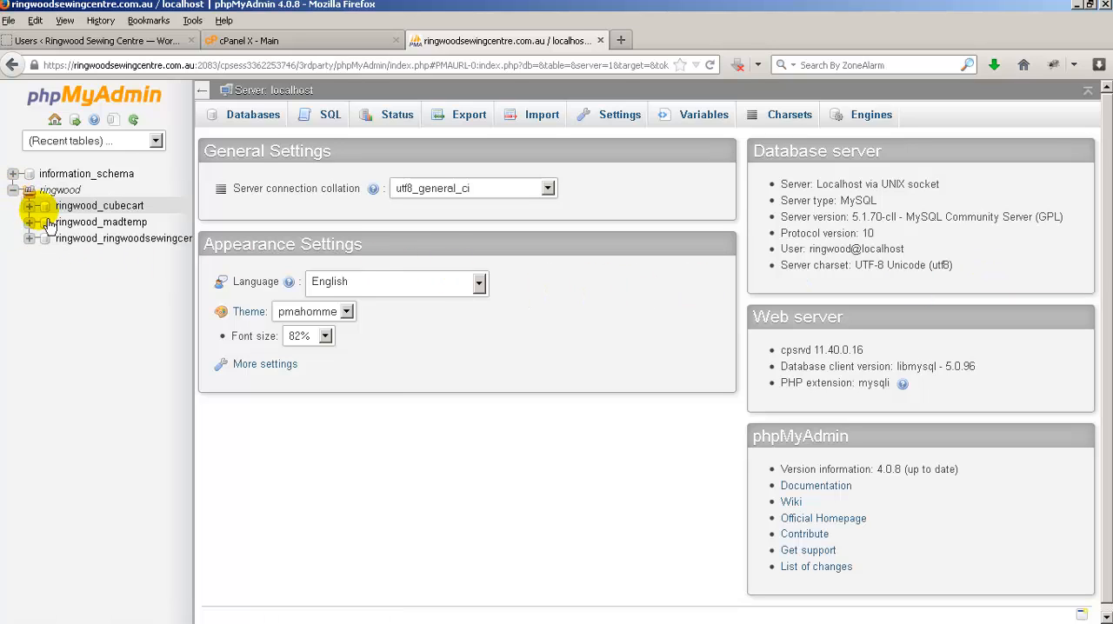
left_click(93, 244)
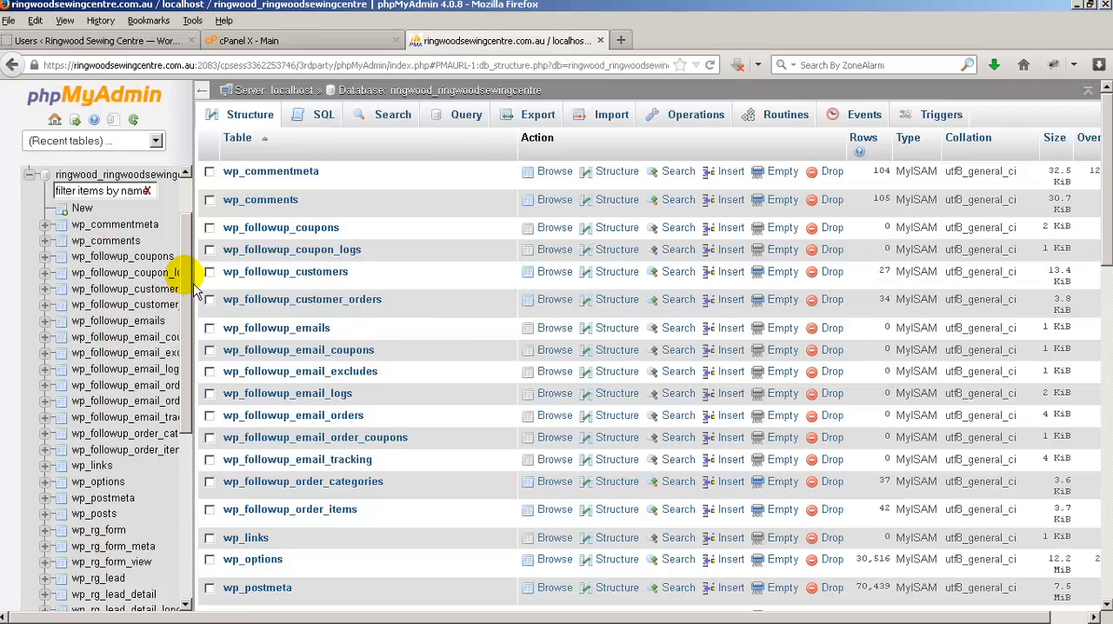
scroll(174, 304, "down", 2)
left_click_drag(195, 341, 197, 477)
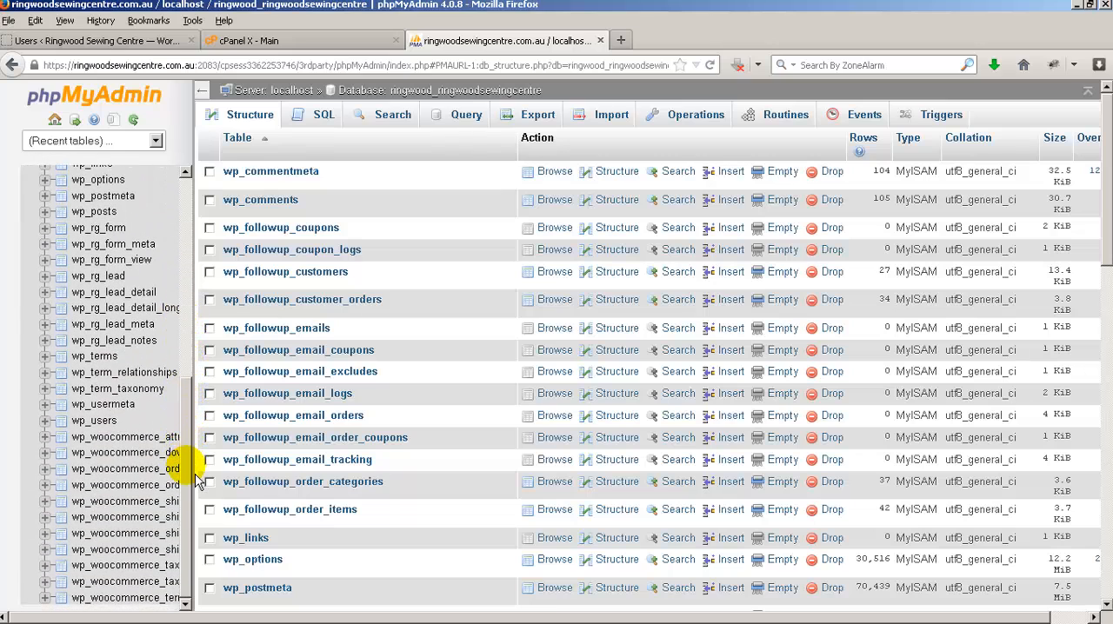
left_click(101, 429)
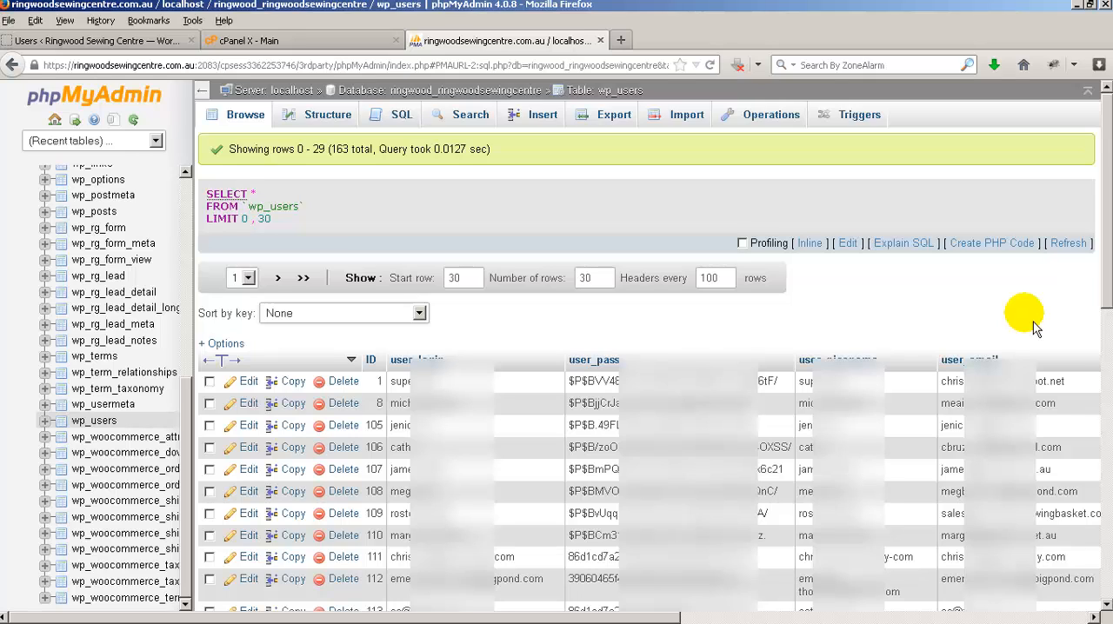
- Export the wp_users table with the Quick method in CSV format
left_click(607, 129)
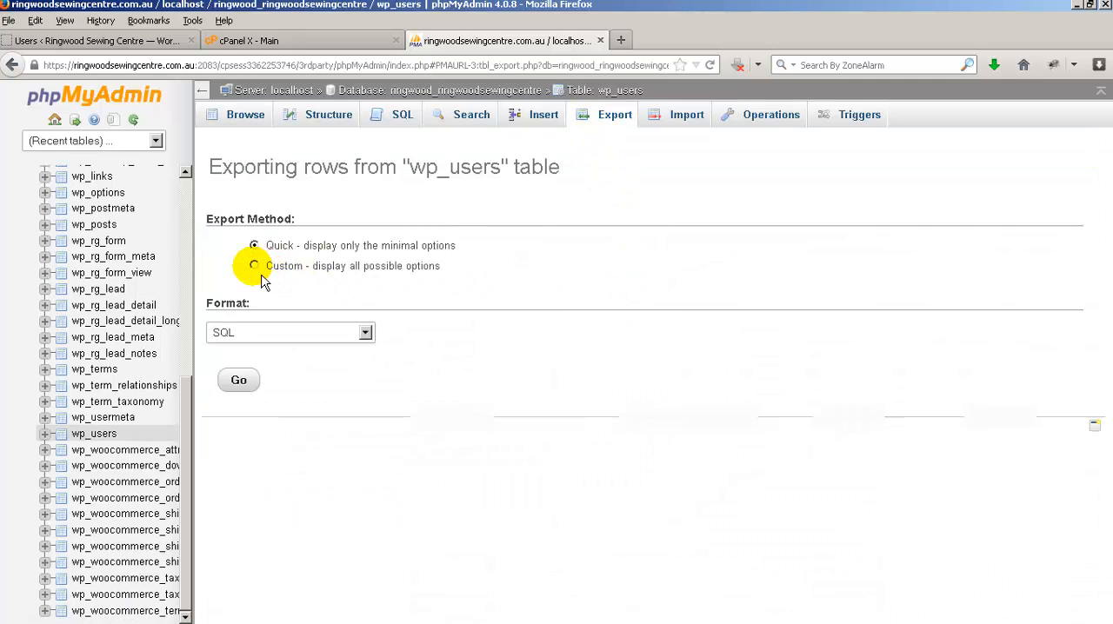
left_click(365, 333)
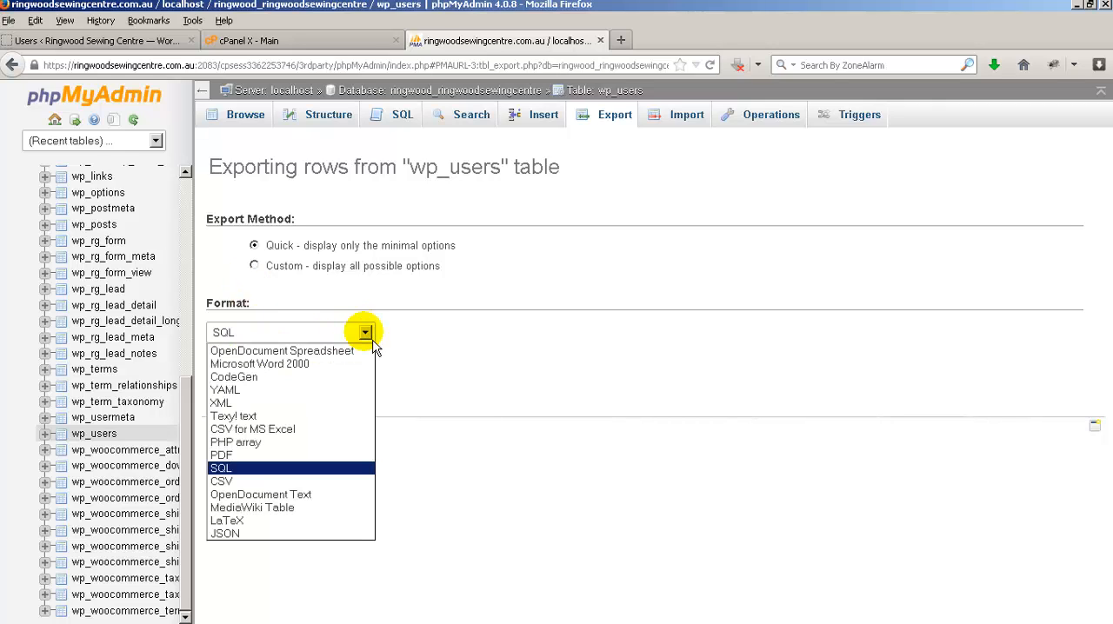
left_click(248, 484)
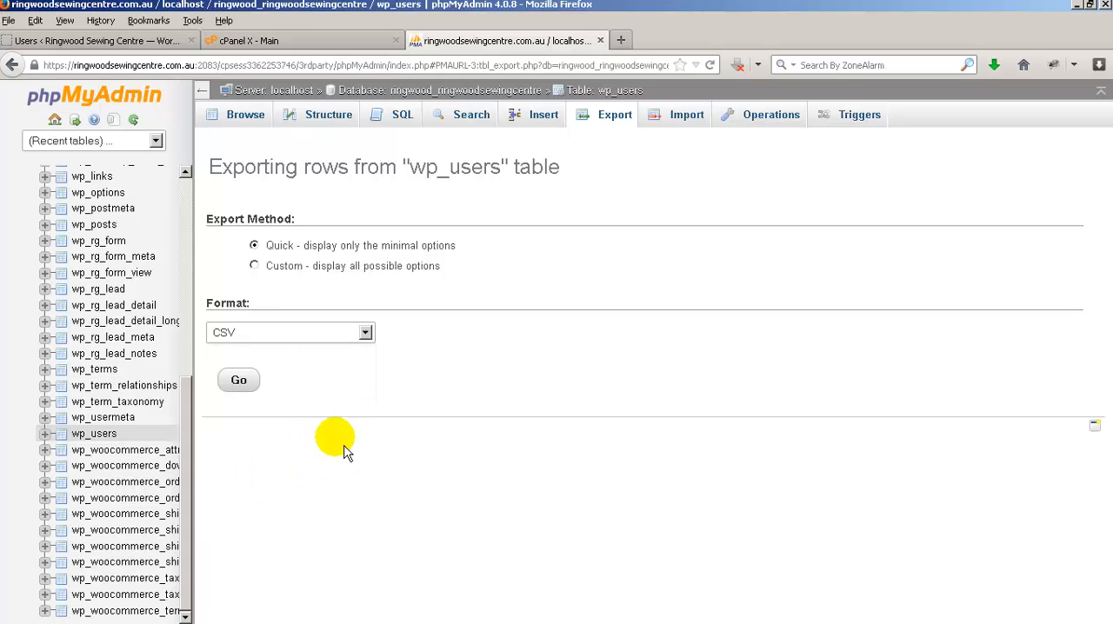
left_click(240, 392)
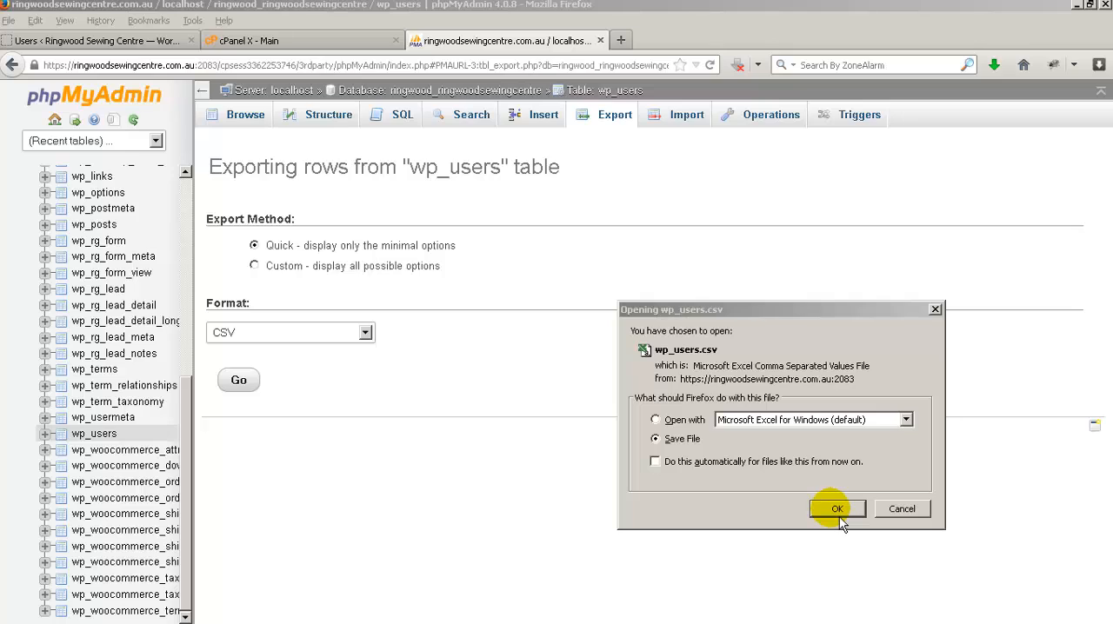
- Open the exported wp_users.csv directly in Microsoft Excel and maximize its window
left_click(657, 420)
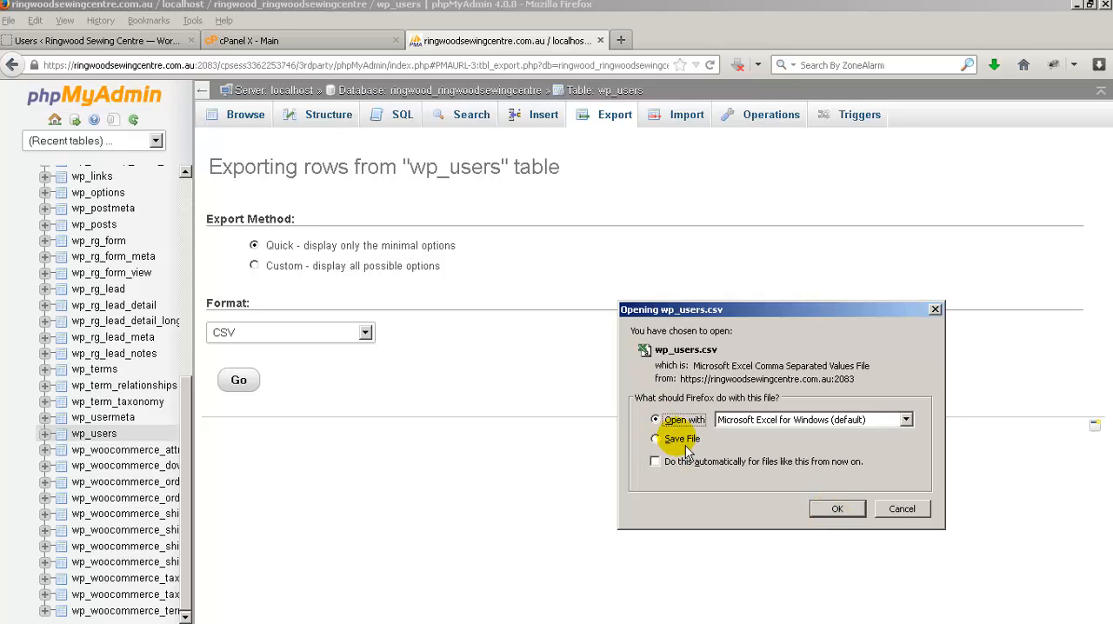
left_click(857, 518)
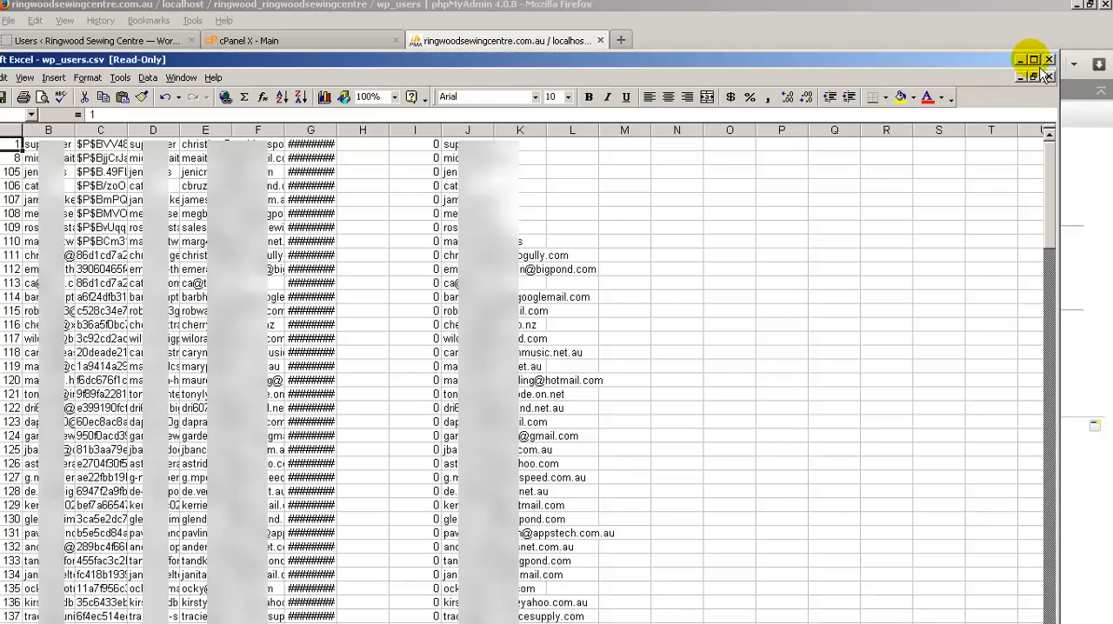
left_click(1034, 59)
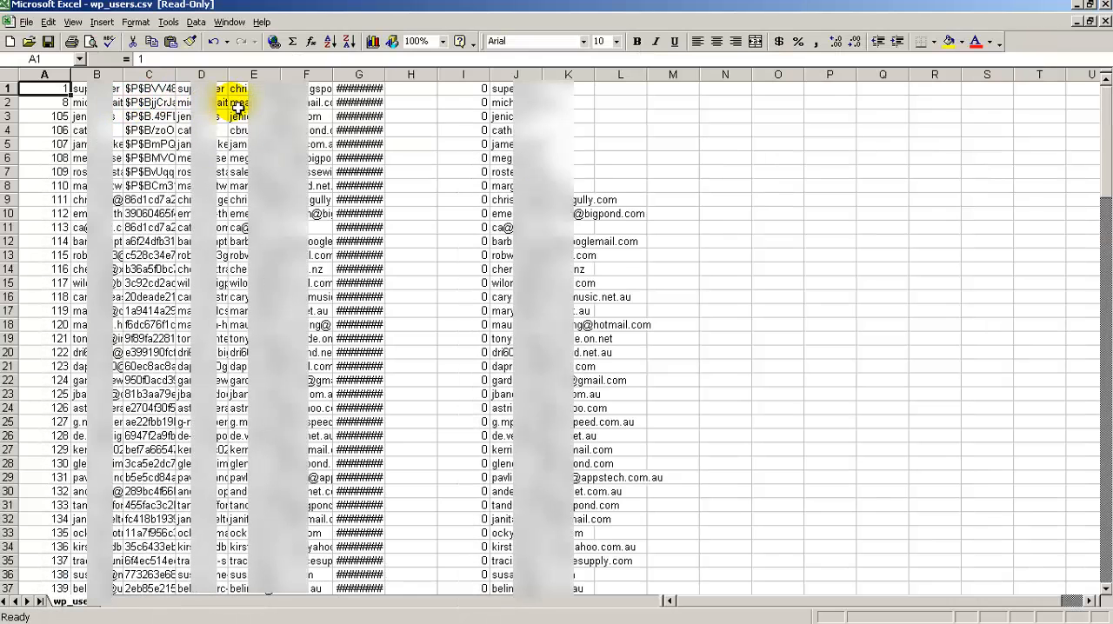